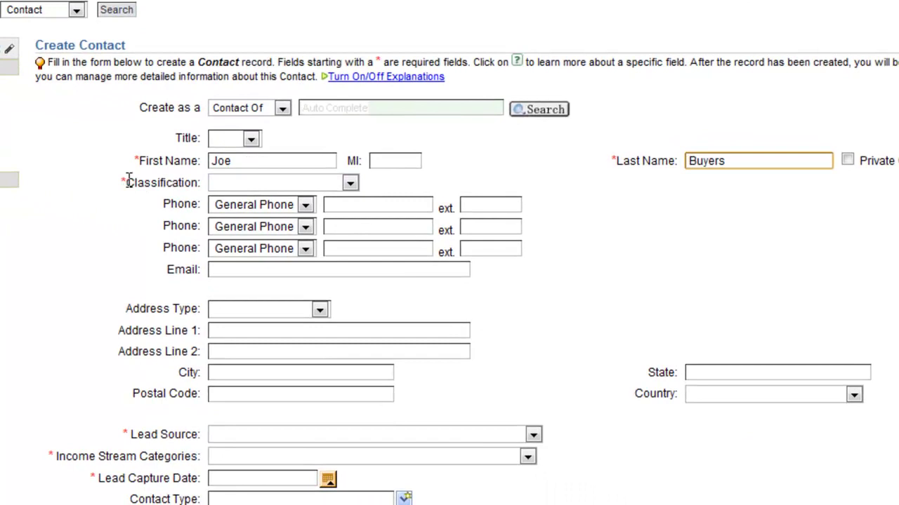
Set Classification to 06 Unqualified Prospect and fill in the contact's e-mail using the autofill suggestion
{"action": "left_click", "coordinate": [270, 183]}
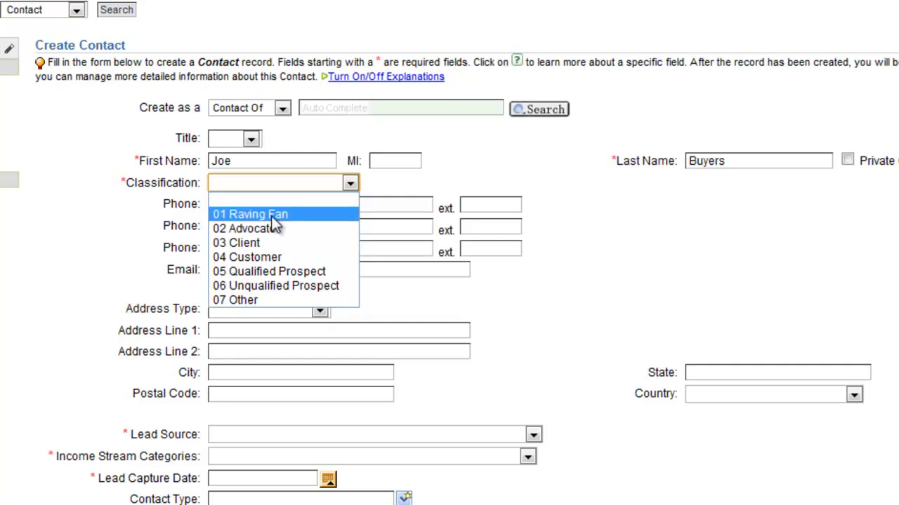
{"action": "left_click", "coordinate": [286, 287]}
{"action": "left_click", "coordinate": [227, 272]}
{"action": "type", "text": "Joe@p"}
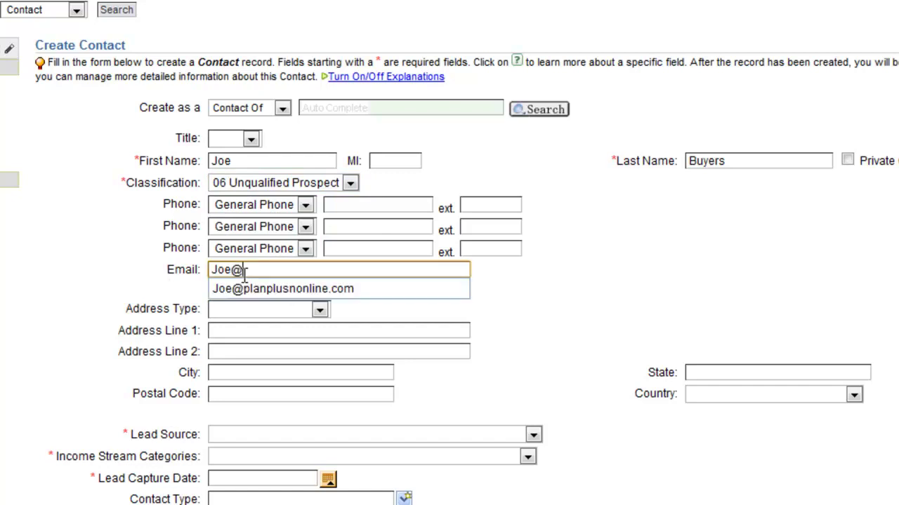
{"action": "key", "text": "Down"}
{"action": "key", "text": "Tab"}
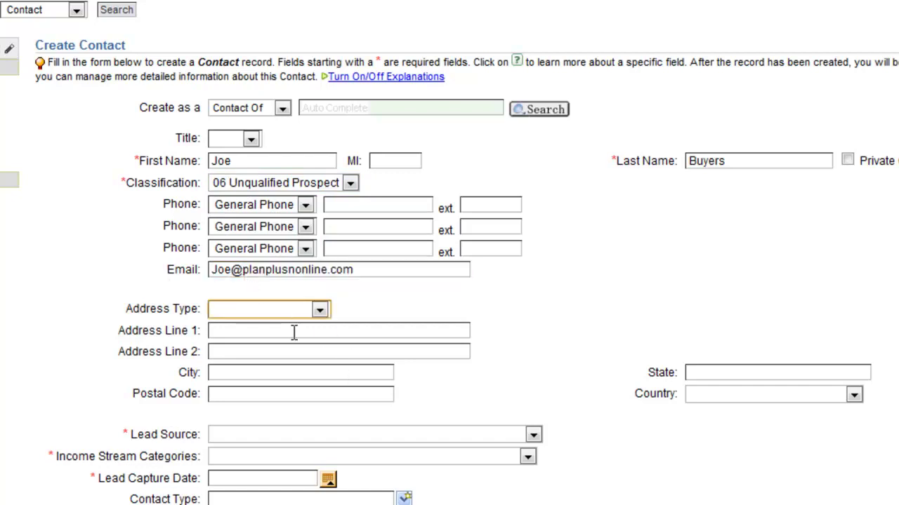
{"action": "scroll", "coordinate": [294, 330], "scroll_direction": "down", "scroll_amount": 3}
Set lead source 1603 Owner, income stream 08 Agent Referral To You, and capture date 2011.DEC.12
{"action": "left_click", "coordinate": [257, 351]}
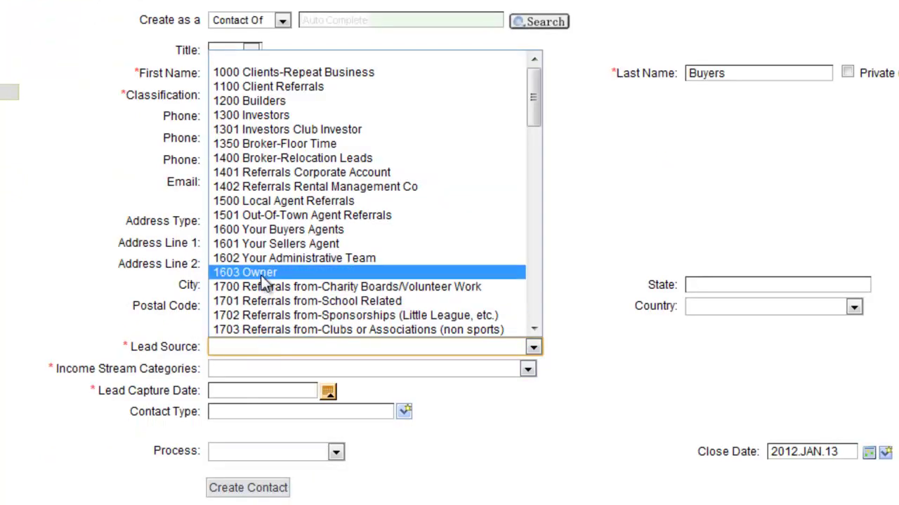
{"action": "left_click", "coordinate": [264, 278]}
{"action": "left_click", "coordinate": [265, 371]}
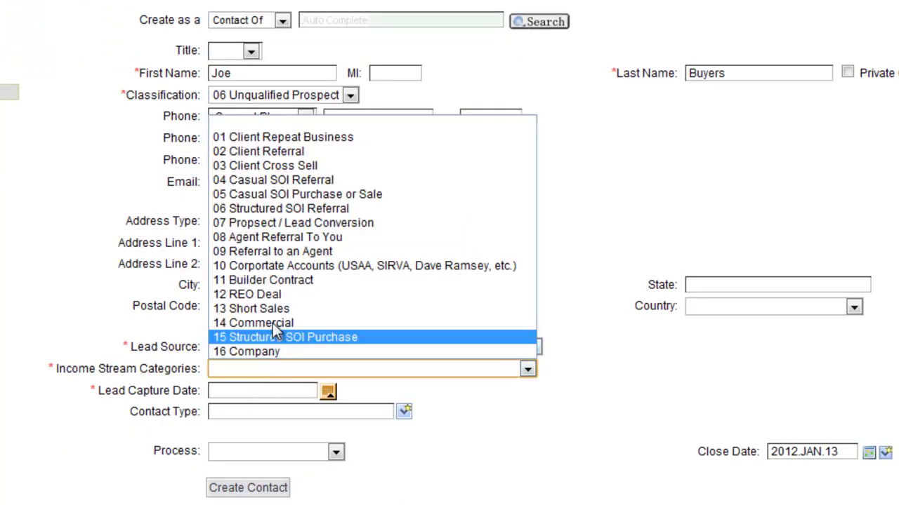
{"action": "left_click", "coordinate": [287, 239]}
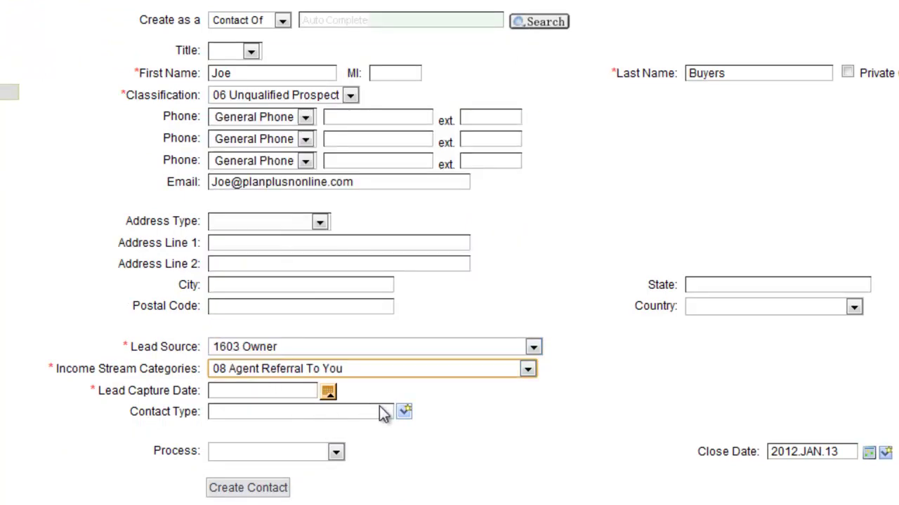
{"action": "left_click", "coordinate": [329, 392]}
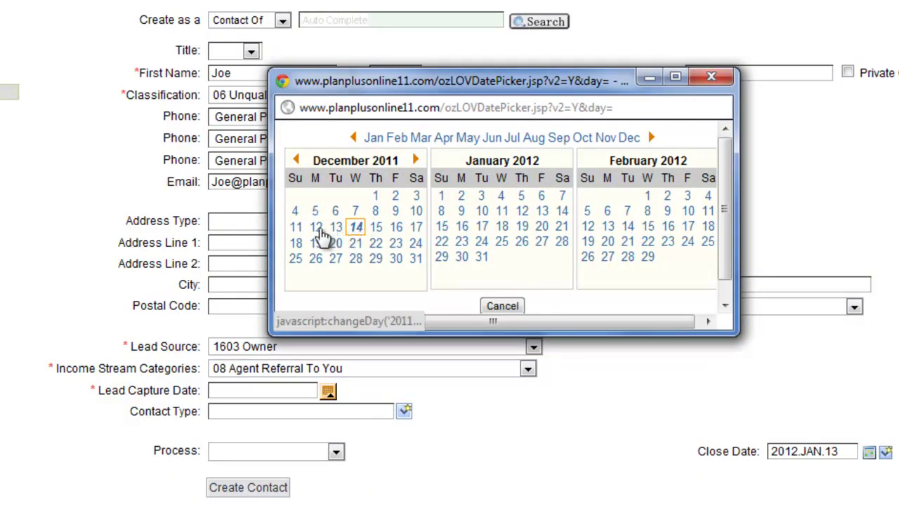
{"action": "left_click", "coordinate": [317, 230]}
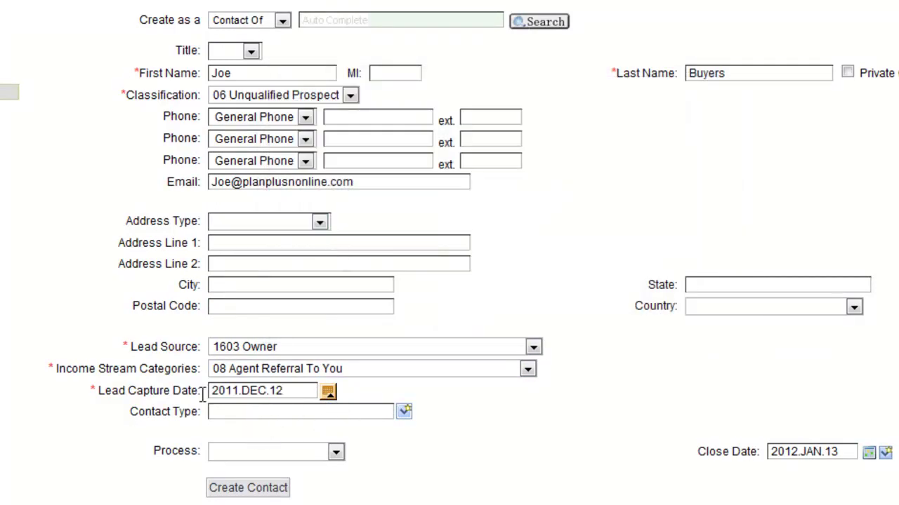
Tick Buyer as the contact type, leave the process empty, and create the contact
{"action": "left_click", "coordinate": [404, 412]}
{"action": "scroll", "coordinate": [403, 421], "scroll_direction": "down", "scroll_amount": 3}
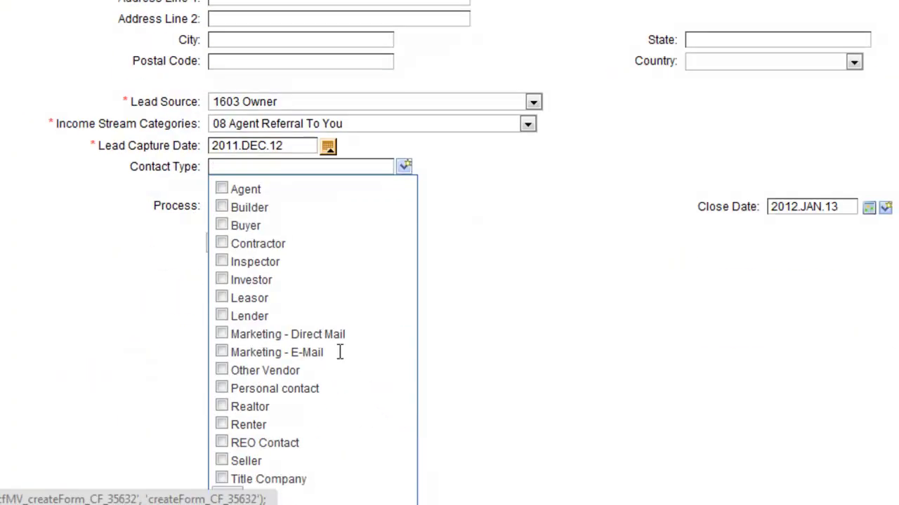
{"action": "left_click", "coordinate": [222, 226]}
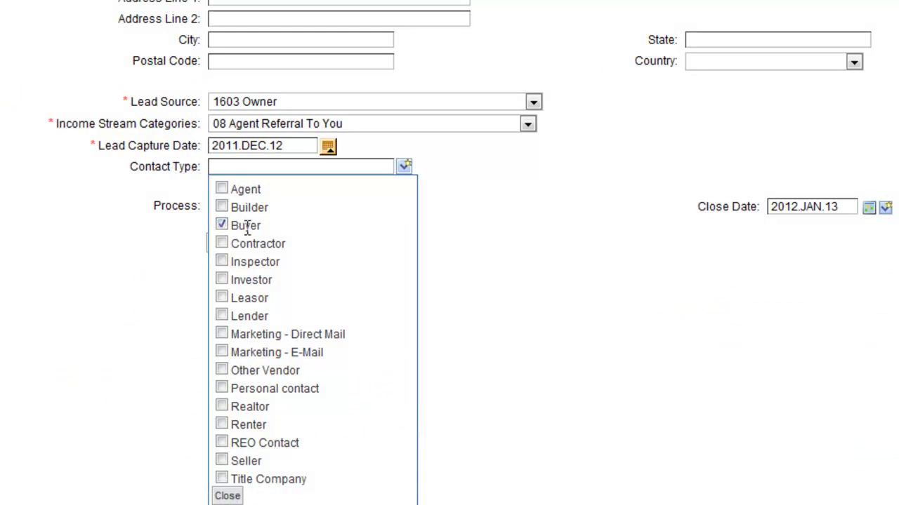
{"action": "left_click", "coordinate": [237, 495]}
{"action": "left_click", "coordinate": [335, 452]}
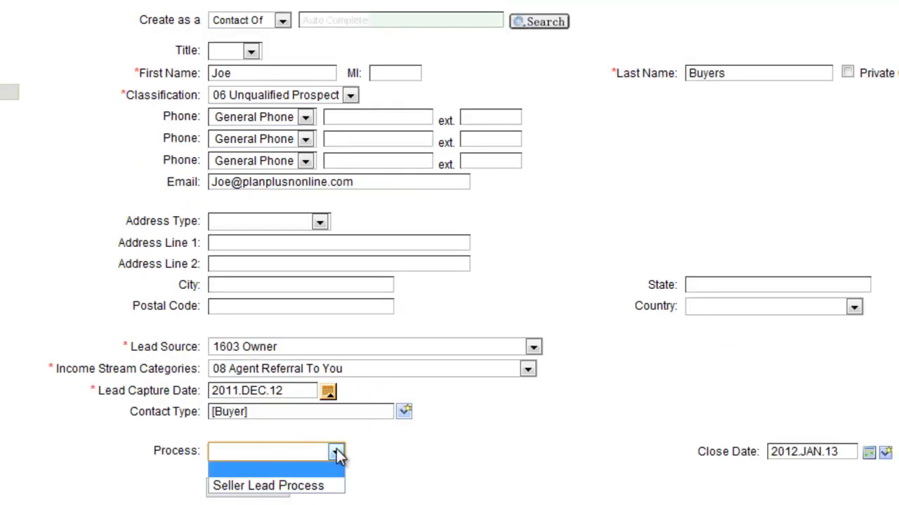
{"action": "left_click", "coordinate": [335, 452]}
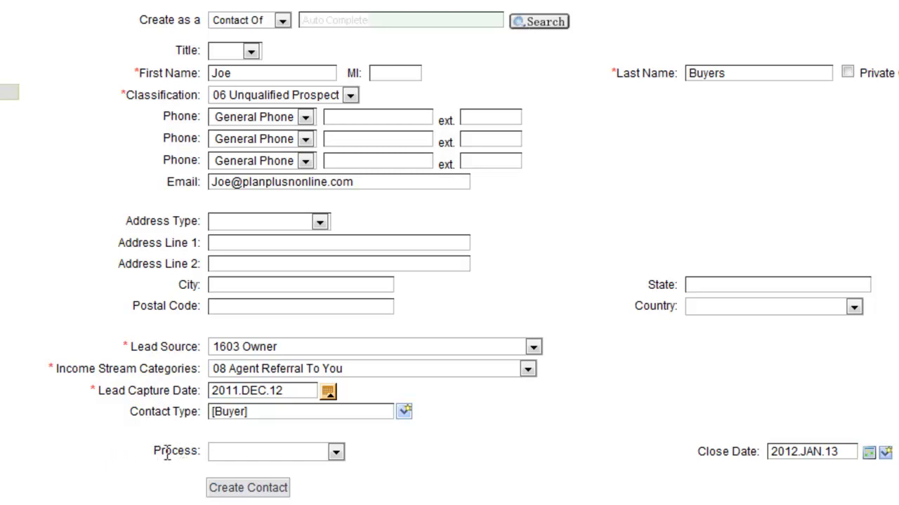
{"action": "left_click", "coordinate": [250, 493]}
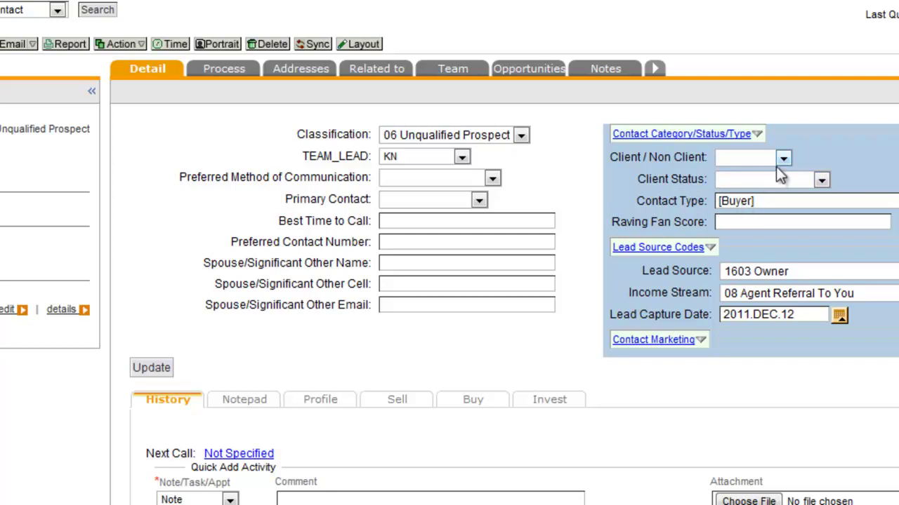
Set Client / Non Client to Client and Client Status to Prospect, then update the record
{"action": "left_click", "coordinate": [783, 158]}
{"action": "left_click", "coordinate": [806, 162]}
{"action": "left_click", "coordinate": [779, 161]}
{"action": "left_click", "coordinate": [768, 190]}
{"action": "left_click", "coordinate": [764, 182]}
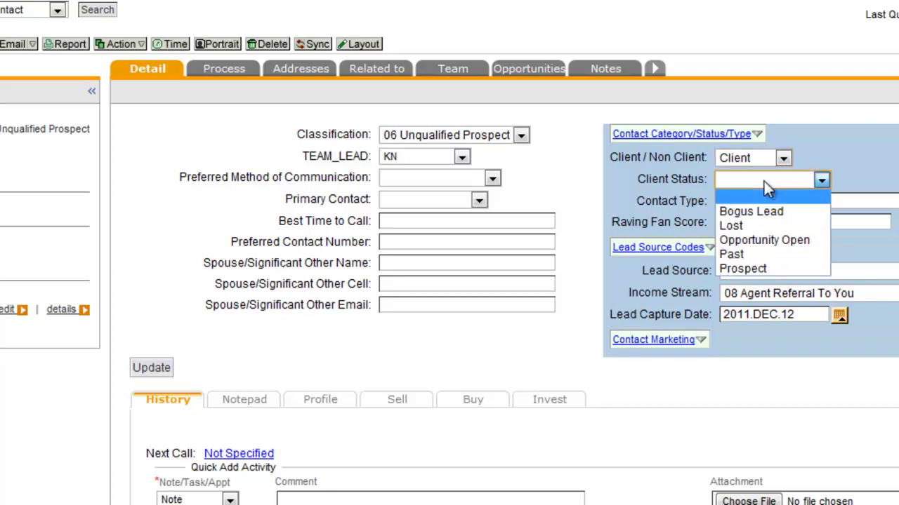
{"action": "left_click", "coordinate": [761, 266]}
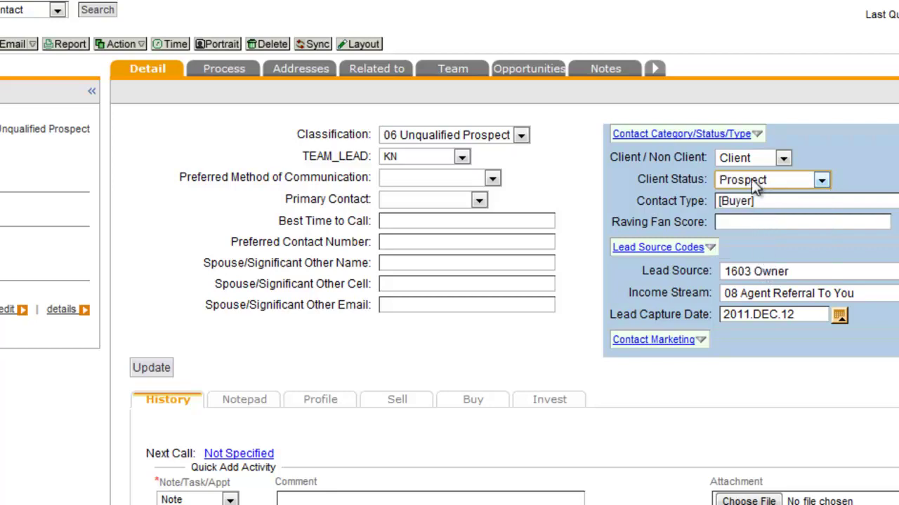
{"action": "left_click", "coordinate": [151, 368]}
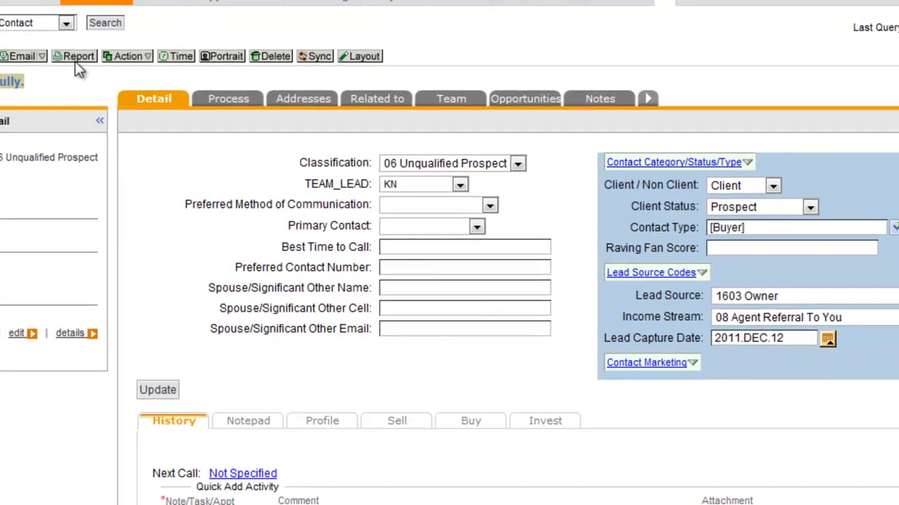
Switch the contact summary list to the Buyers saved view
{"action": "mouse_move", "coordinate": [111, 22]}
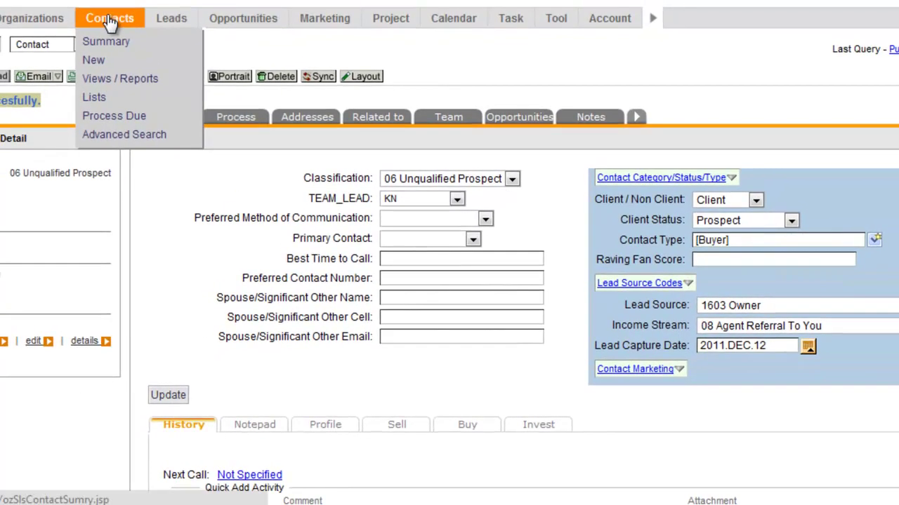
{"action": "left_click", "coordinate": [109, 21]}
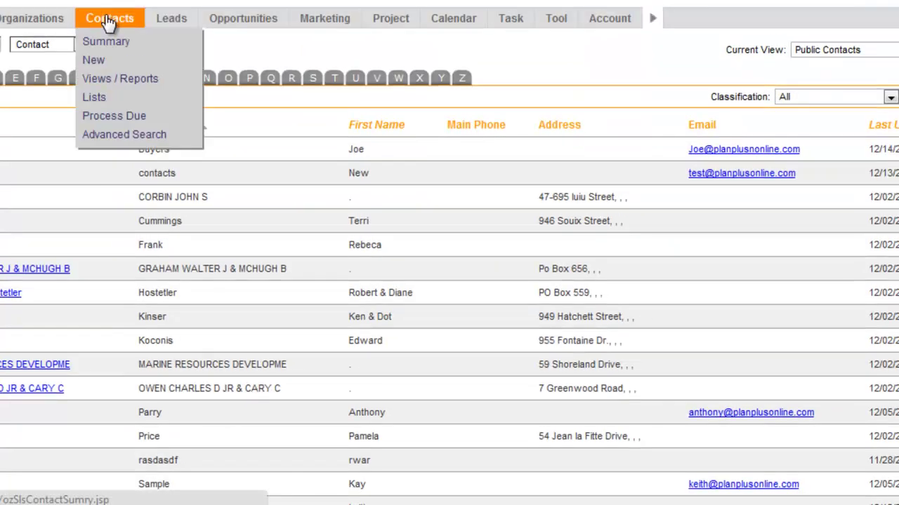
{"action": "left_click", "coordinate": [844, 51]}
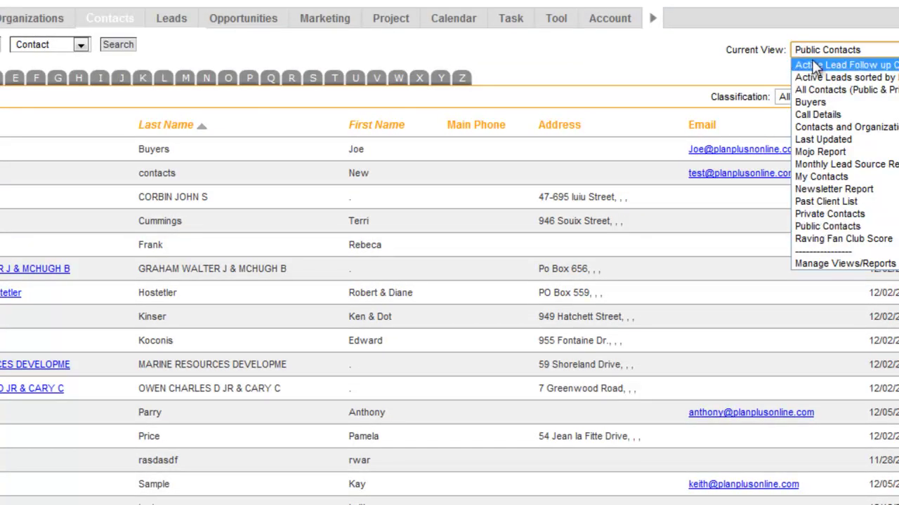
{"action": "left_click", "coordinate": [811, 102]}
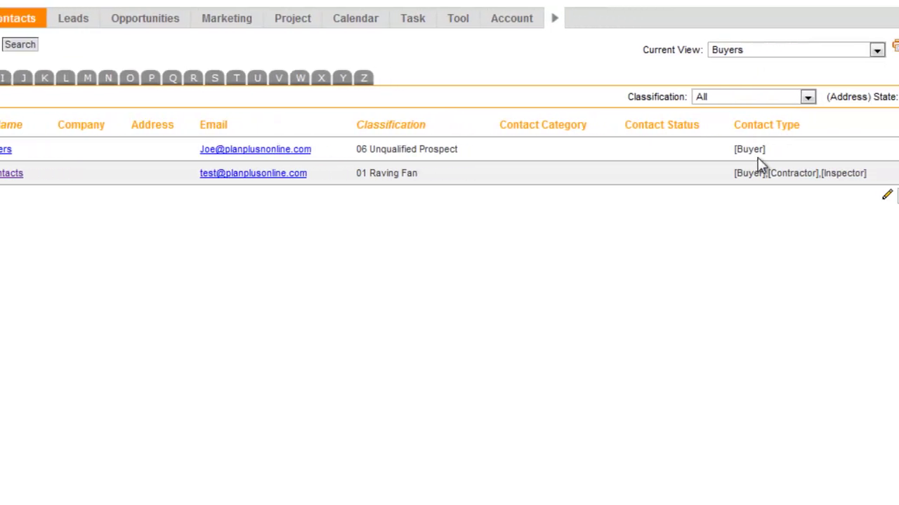
{"action": "left_click", "coordinate": [717, 100]}
Try the 01 Raving Fan and 06 Unqualified Prospect filters, then set Classification to All
{"action": "left_click", "coordinate": [709, 139]}
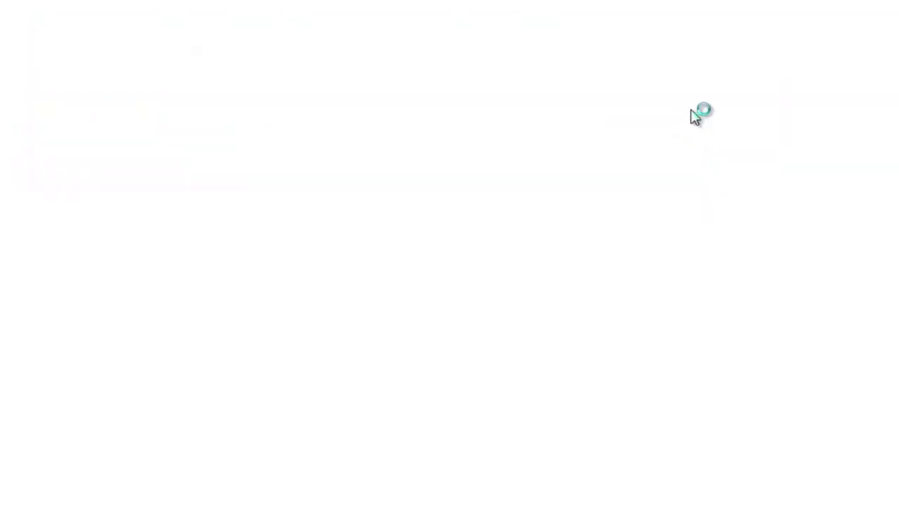
{"action": "left_click", "coordinate": [732, 97]}
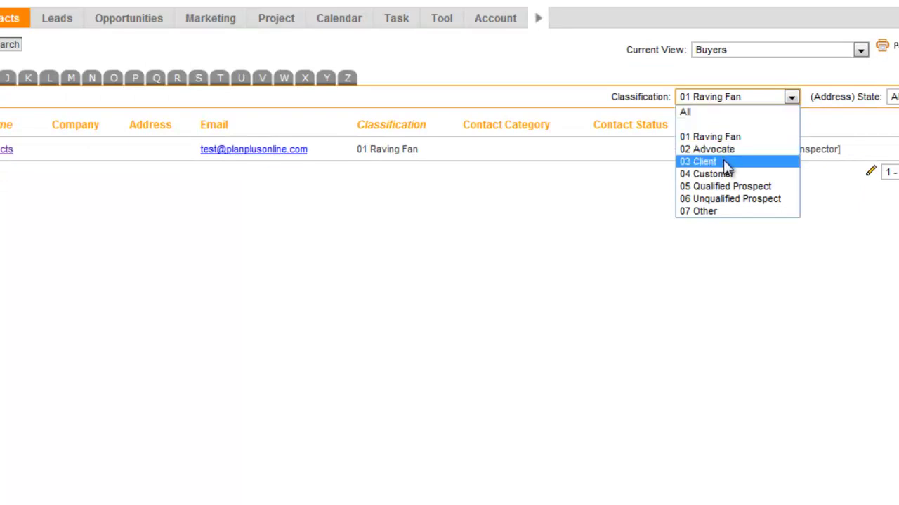
{"action": "left_click", "coordinate": [720, 200]}
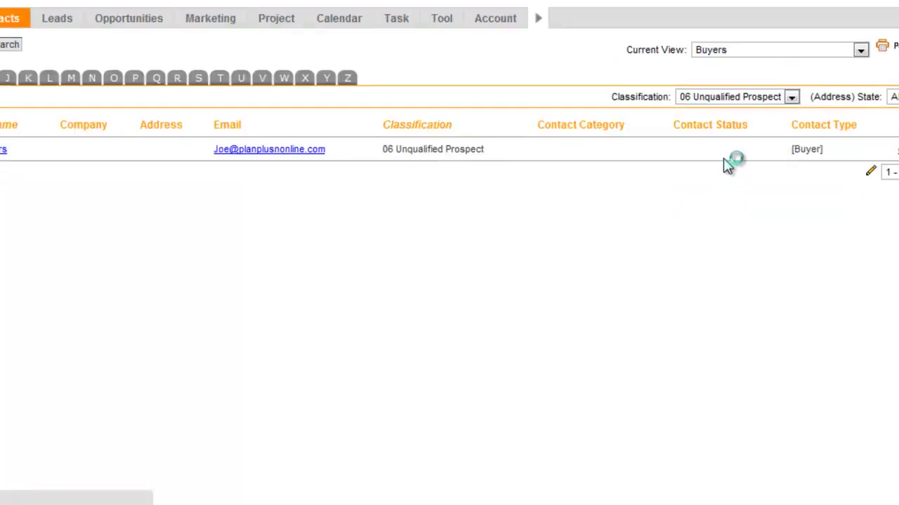
{"action": "left_click", "coordinate": [751, 102]}
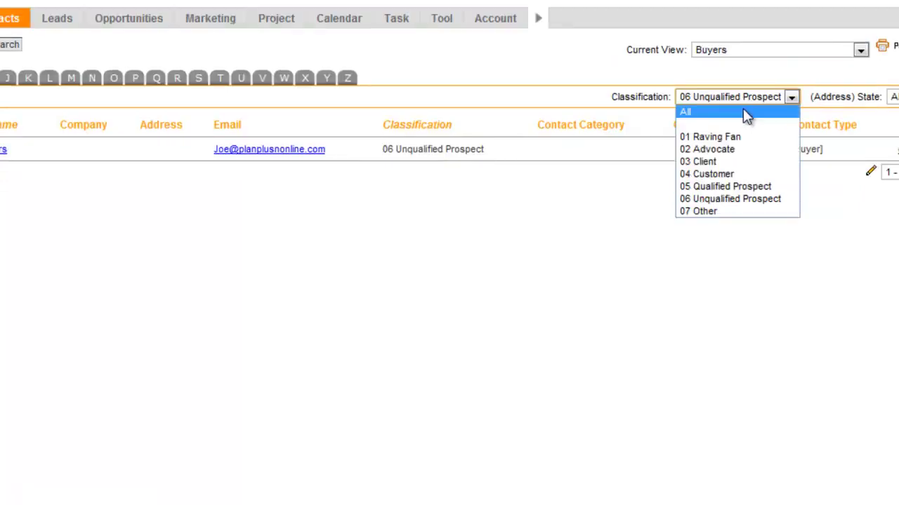
{"action": "left_click", "coordinate": [746, 112]}
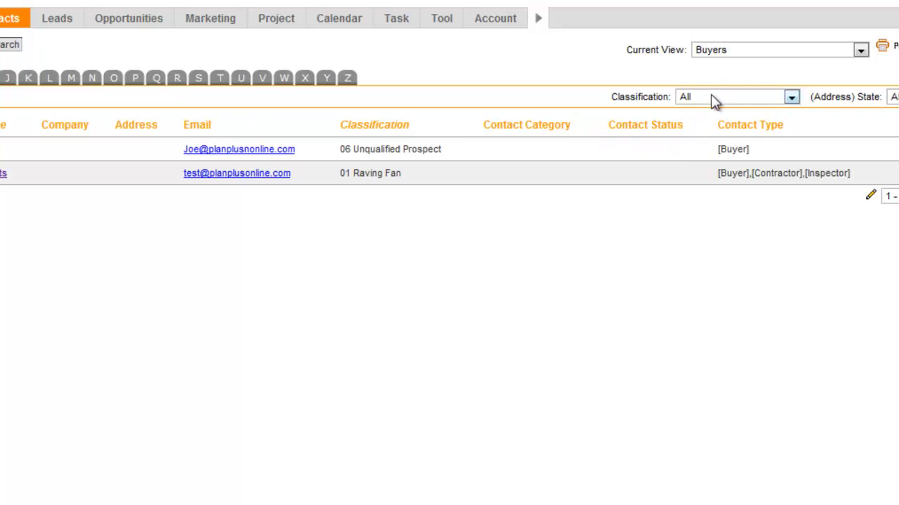
{"action": "left_click", "coordinate": [716, 50]}
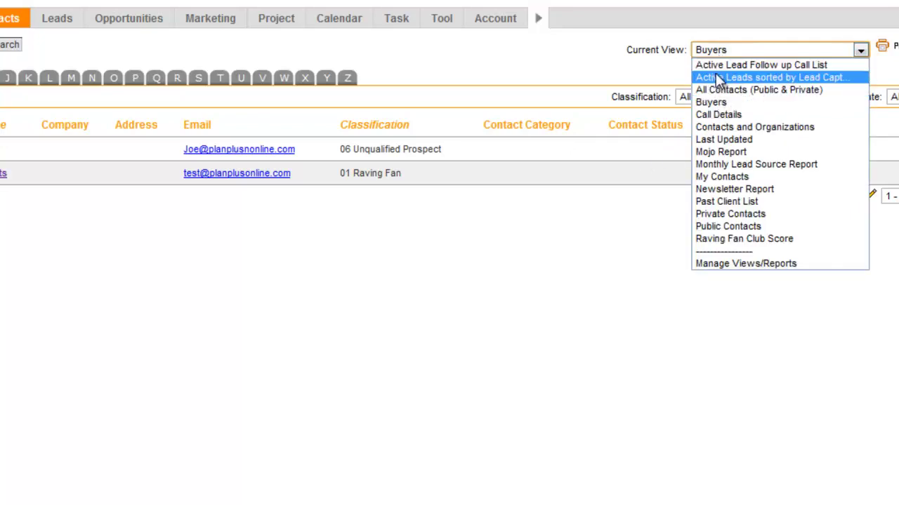
Open the Buyers view definition from Manage Views/Reports
{"action": "left_click", "coordinate": [730, 264]}
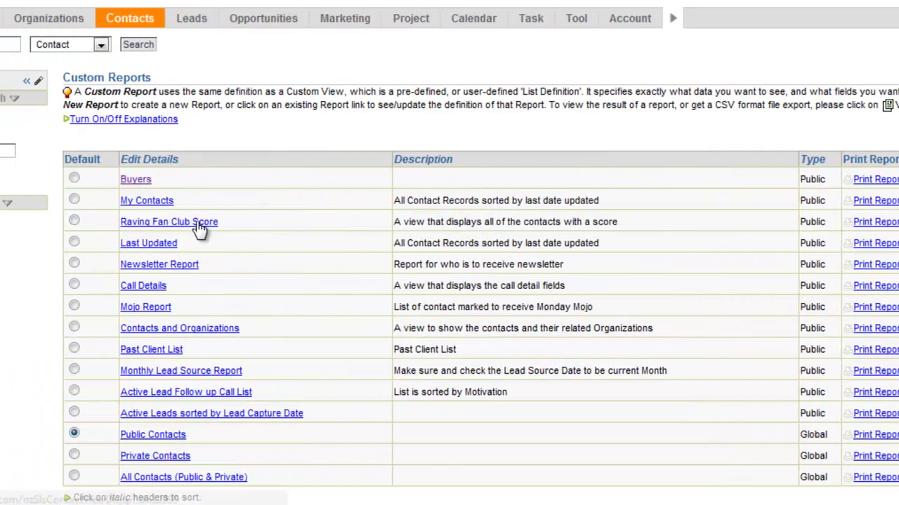
{"action": "scroll", "coordinate": [267, 183], "scroll_direction": "down", "scroll_amount": 3}
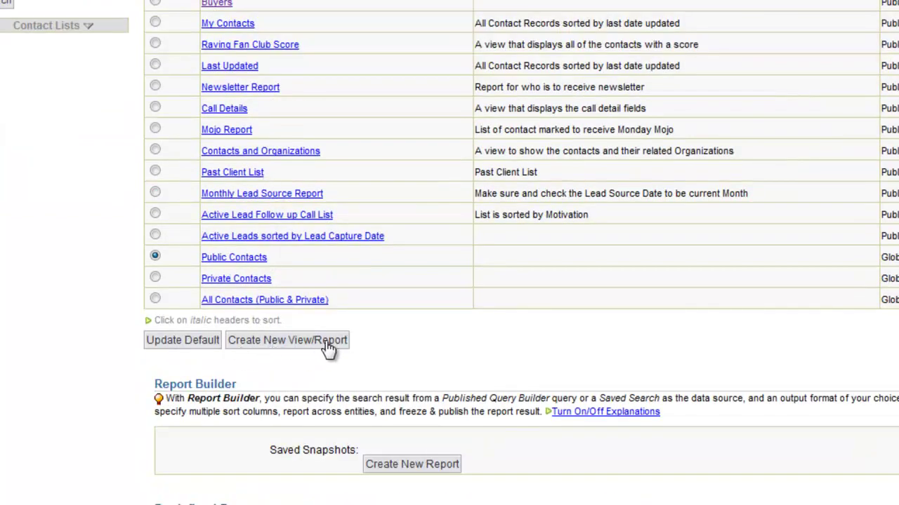
{"action": "scroll", "coordinate": [302, 343], "scroll_direction": "up", "scroll_amount": 2}
{"action": "left_click", "coordinate": [224, 92]}
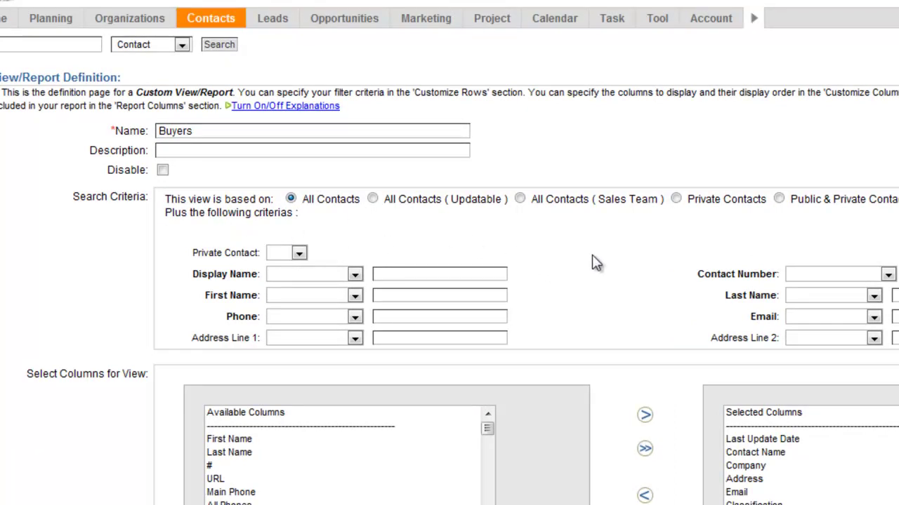
Open the value selection for Contact Type under the Buyers view's Custom Fields criteria
{"action": "scroll", "coordinate": [592, 256], "scroll_direction": "down", "scroll_amount": 10}
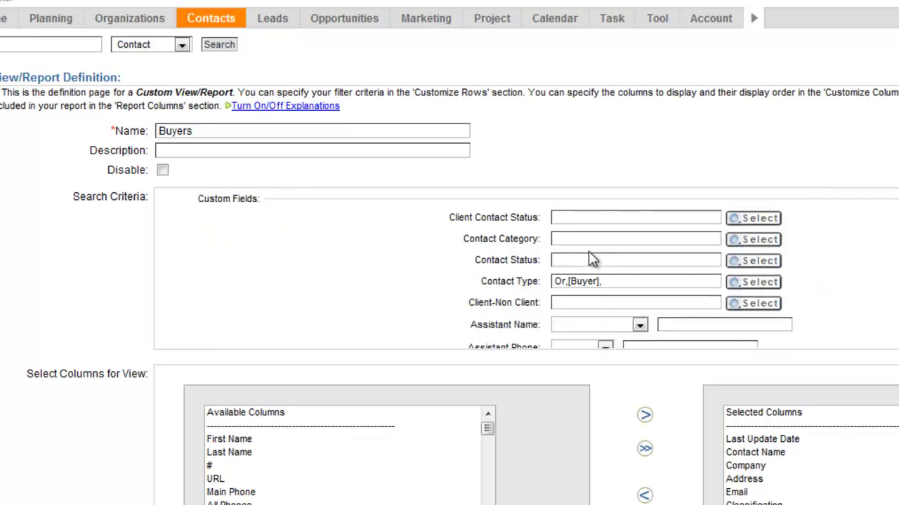
{"action": "scroll", "coordinate": [590, 260], "scroll_direction": "down", "scroll_amount": 10}
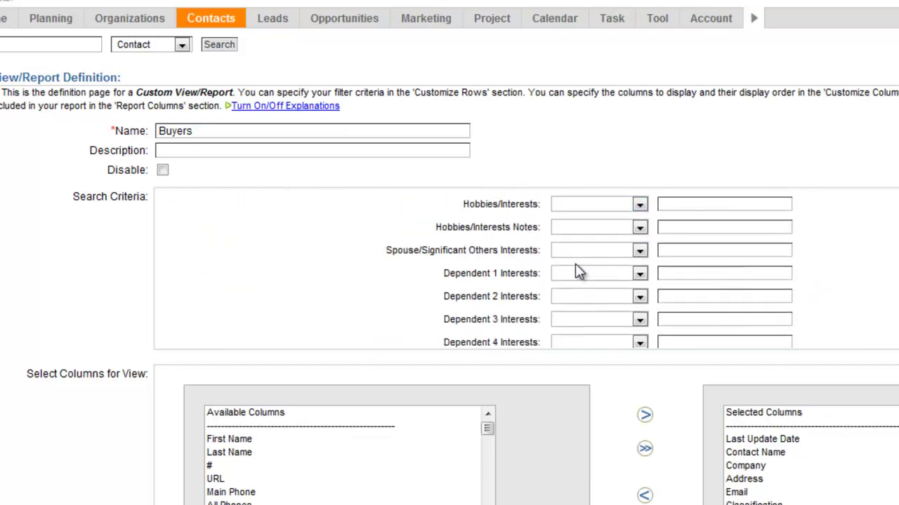
{"action": "scroll", "coordinate": [575, 273], "scroll_direction": "down", "scroll_amount": 10}
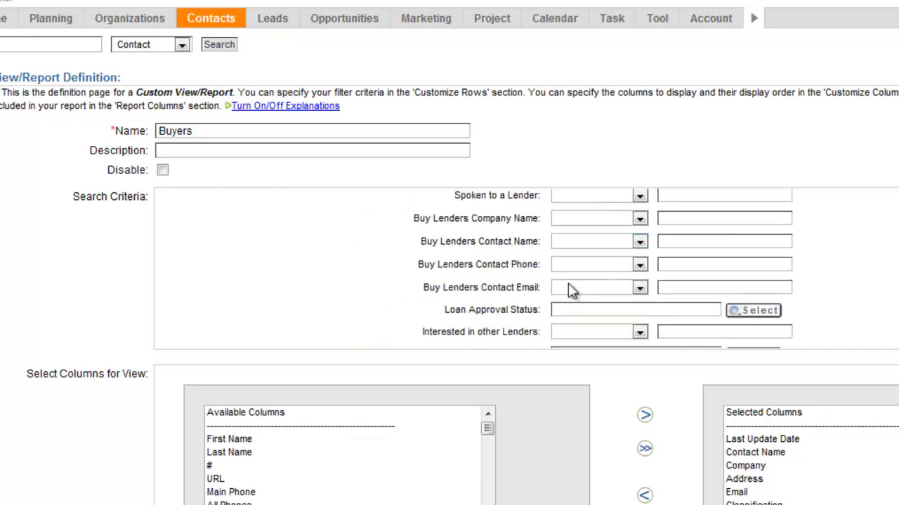
{"action": "scroll", "coordinate": [569, 267], "scroll_direction": "up", "scroll_amount": 15}
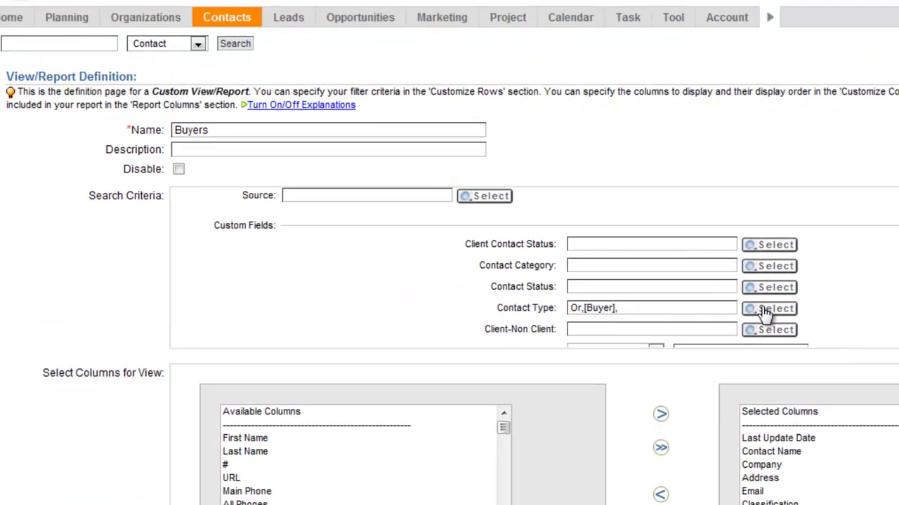
{"action": "left_click", "coordinate": [765, 310]}
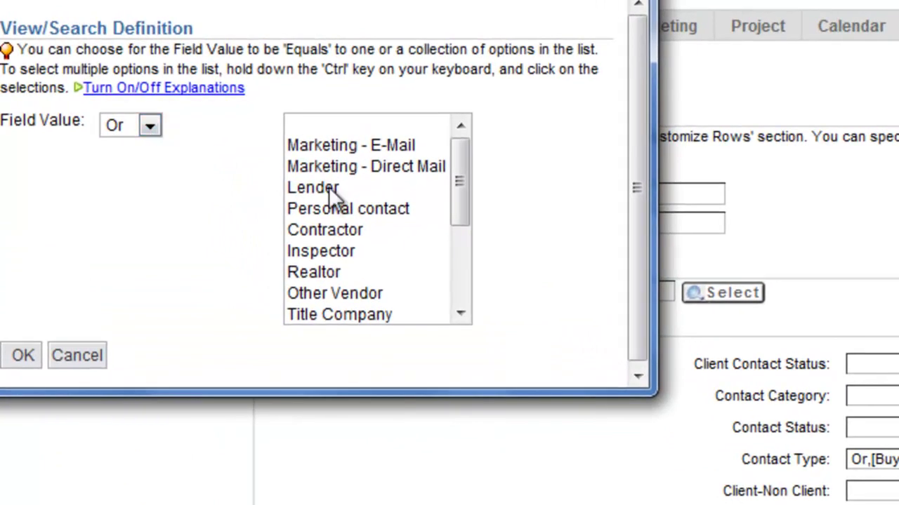
Choose Buyer as the Contact Type value, keep Or matching, and confirm
{"action": "left_click_drag", "start_coordinate": [459, 185], "coordinate": [465, 293]}
{"action": "left_click", "coordinate": [320, 210]}
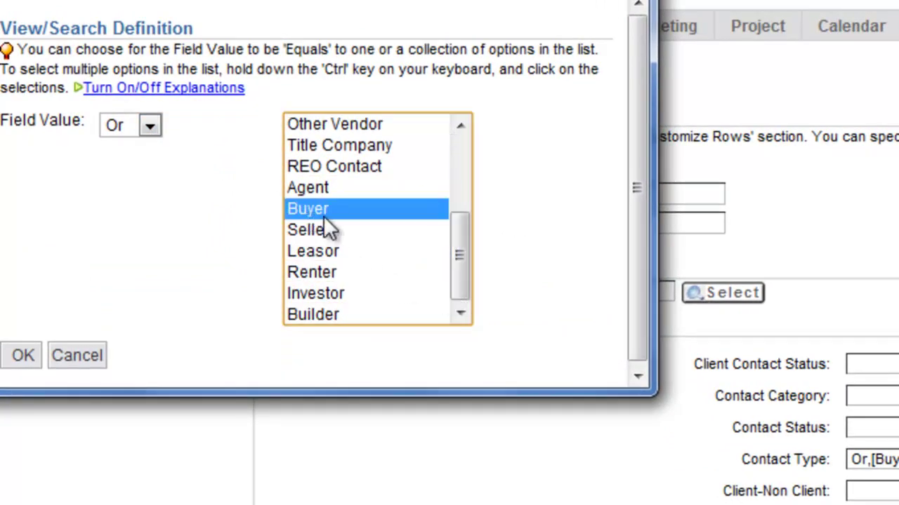
{"action": "left_click", "coordinate": [149, 125]}
{"action": "left_click", "coordinate": [137, 188]}
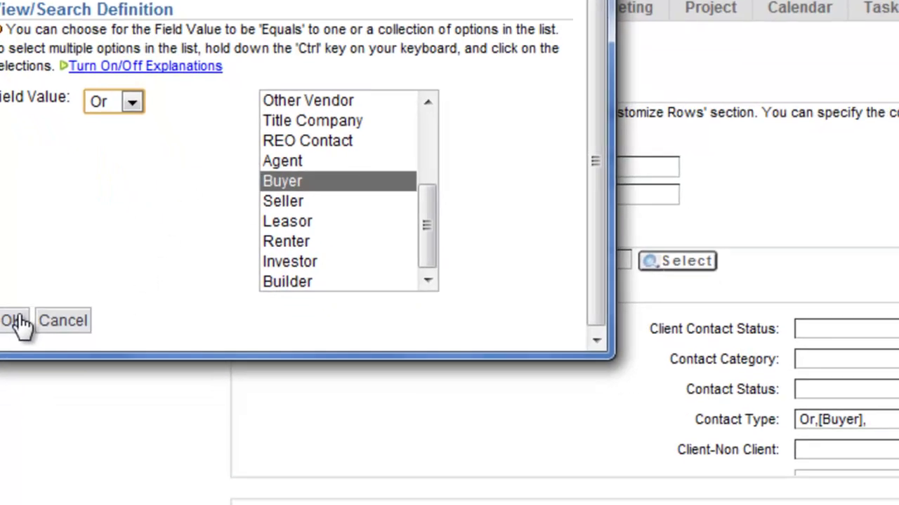
{"action": "left_click", "coordinate": [15, 321]}
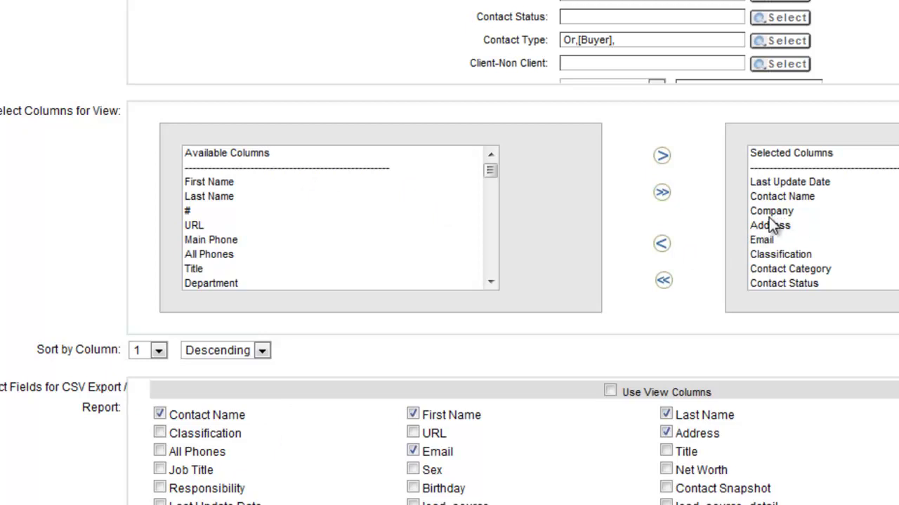
Open the first buyer's record, the 06 Unqualified Prospect contact, from the Buyers results
{"action": "scroll", "coordinate": [127, 316], "scroll_direction": "up", "scroll_amount": 4}
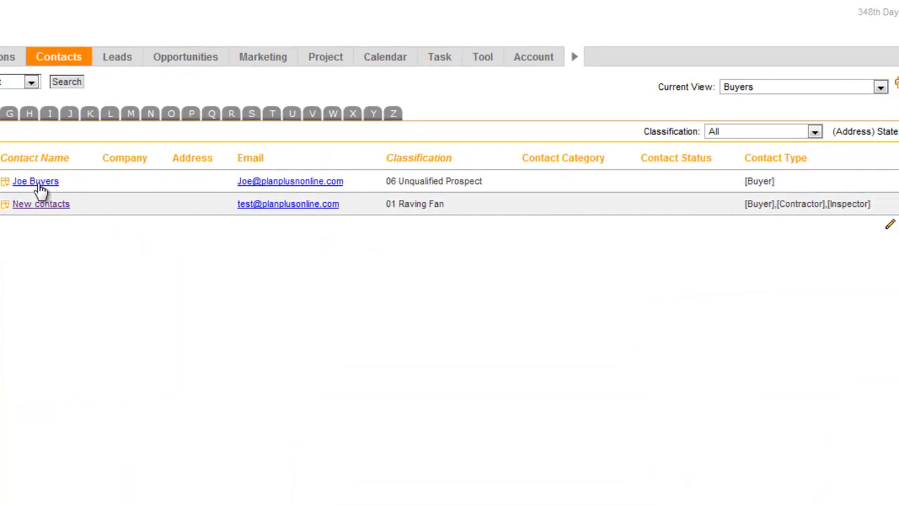
{"action": "mouse_move", "coordinate": [38, 182]}
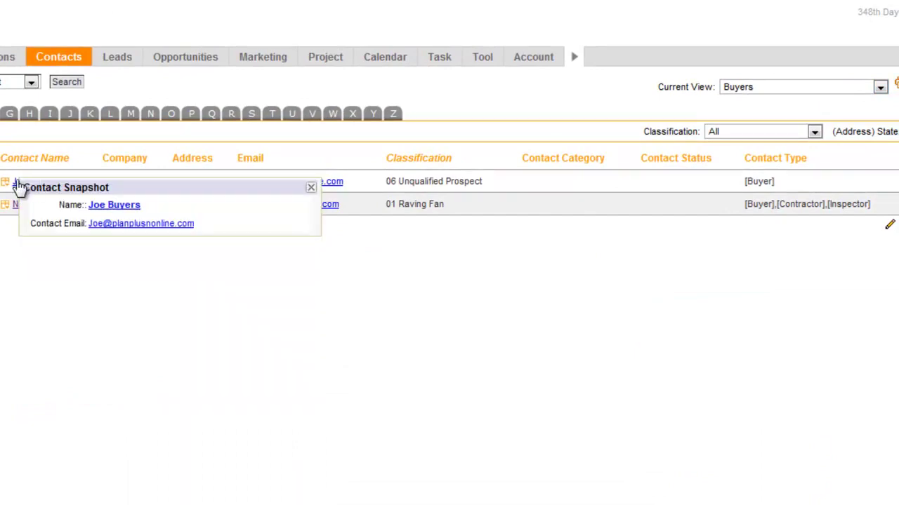
{"action": "left_click", "coordinate": [18, 185]}
{"action": "scroll", "coordinate": [54, 291], "scroll_direction": "down", "scroll_amount": 3}
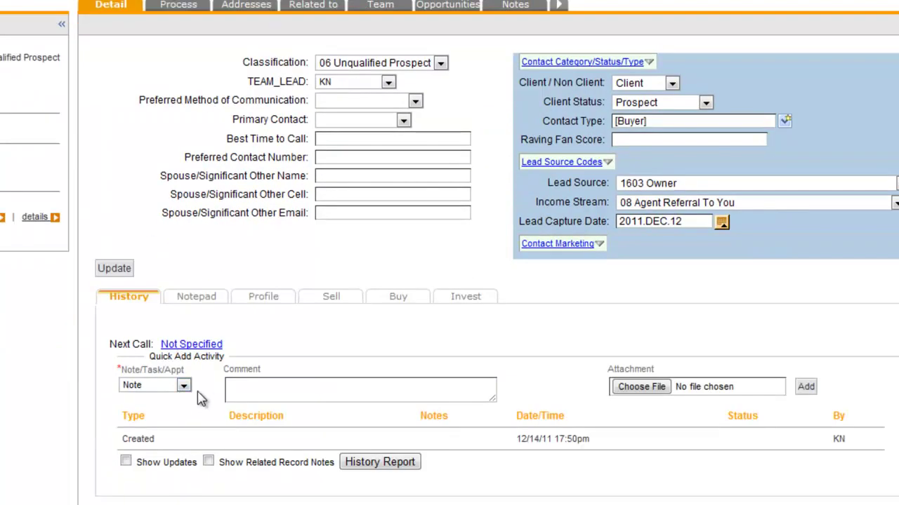
Add a Note with the comment 'new notes' to the contact's activity history
{"action": "left_click", "coordinate": [183, 385]}
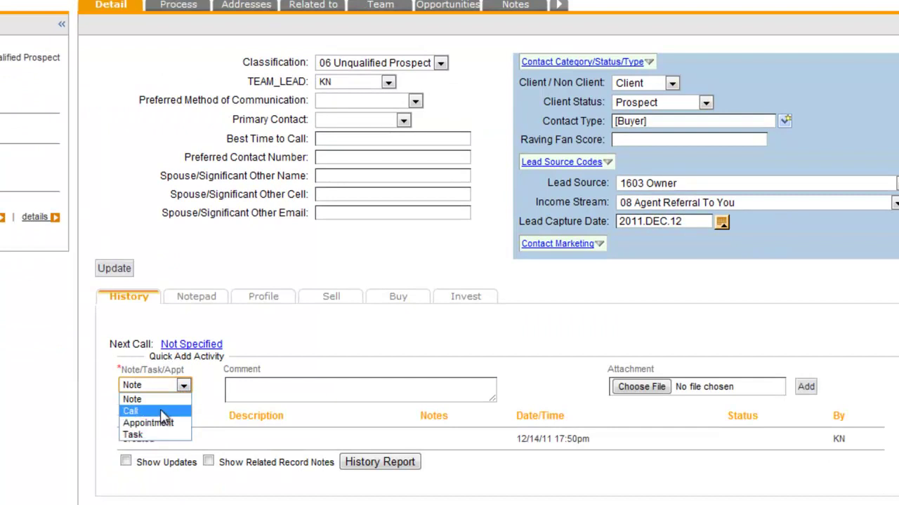
{"action": "left_click", "coordinate": [253, 388]}
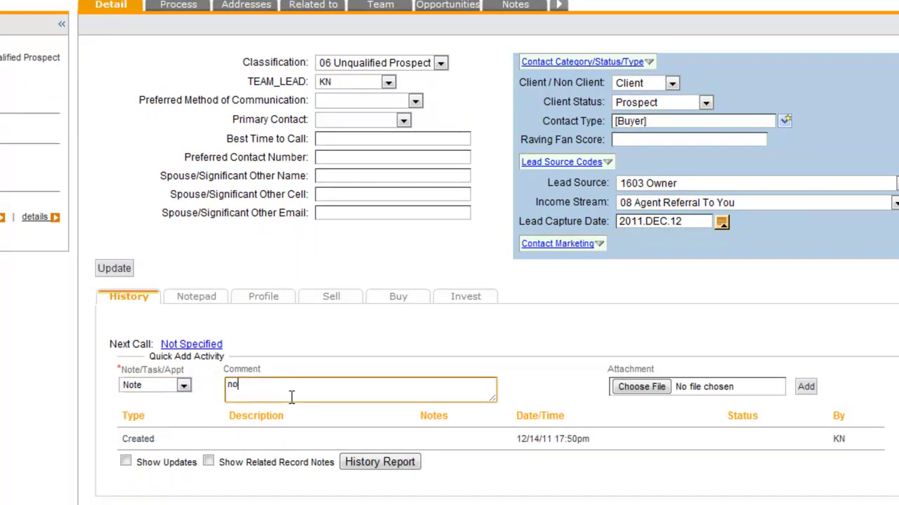
{"action": "left_click", "coordinate": [806, 388]}
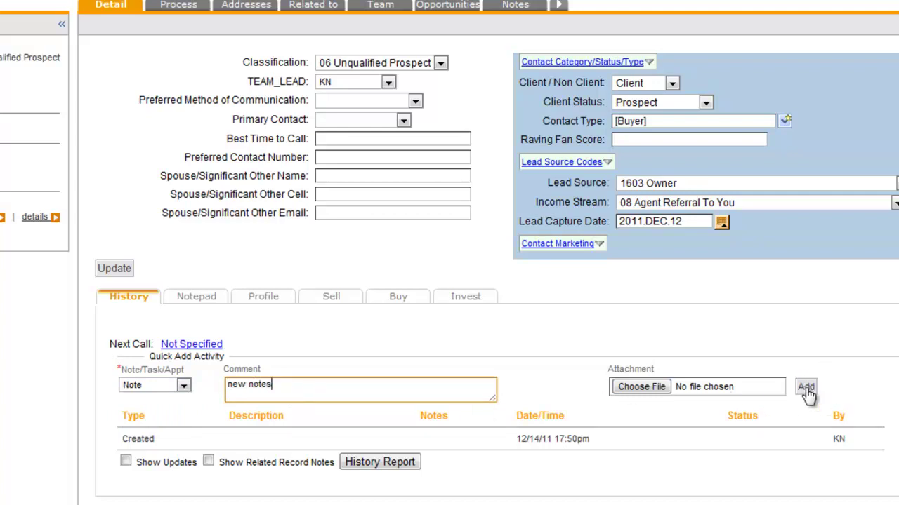
{"action": "left_click", "coordinate": [184, 385]}
Add a Task 'follow up' dated today (12/14/2011) to the contact's activity history
{"action": "left_click", "coordinate": [188, 430]}
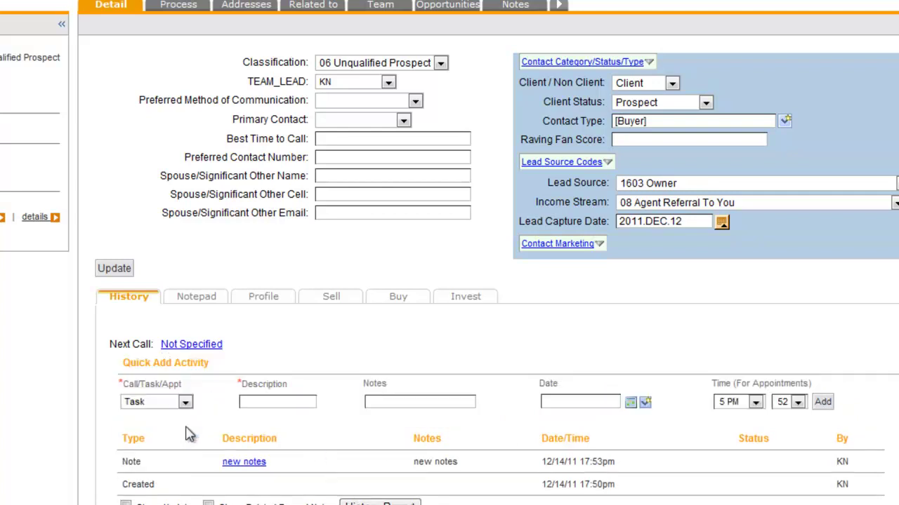
{"action": "left_click", "coordinate": [280, 403]}
{"action": "type", "text": "follow up"}
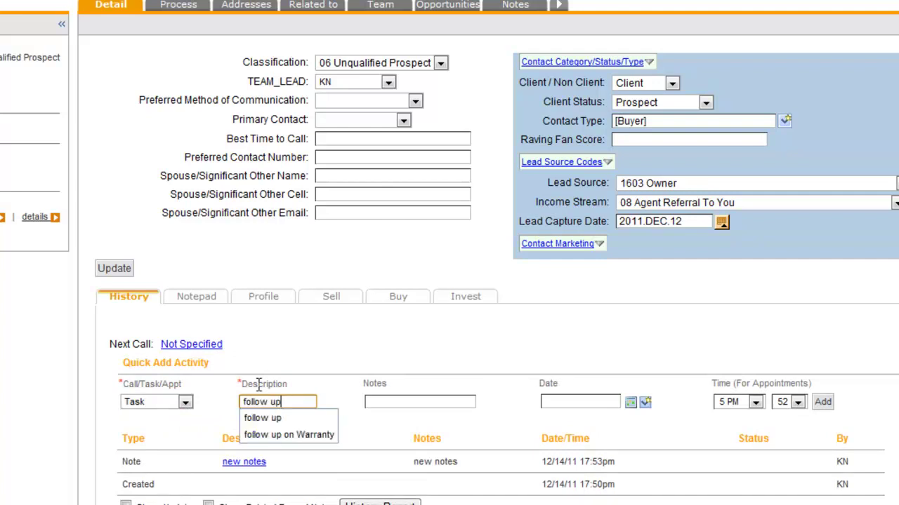
{"action": "left_click", "coordinate": [380, 402]}
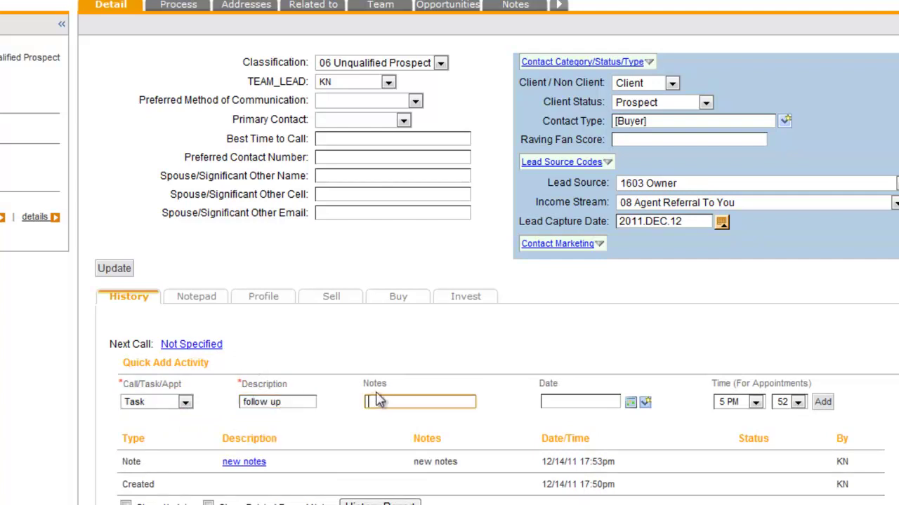
{"action": "left_click", "coordinate": [644, 403]}
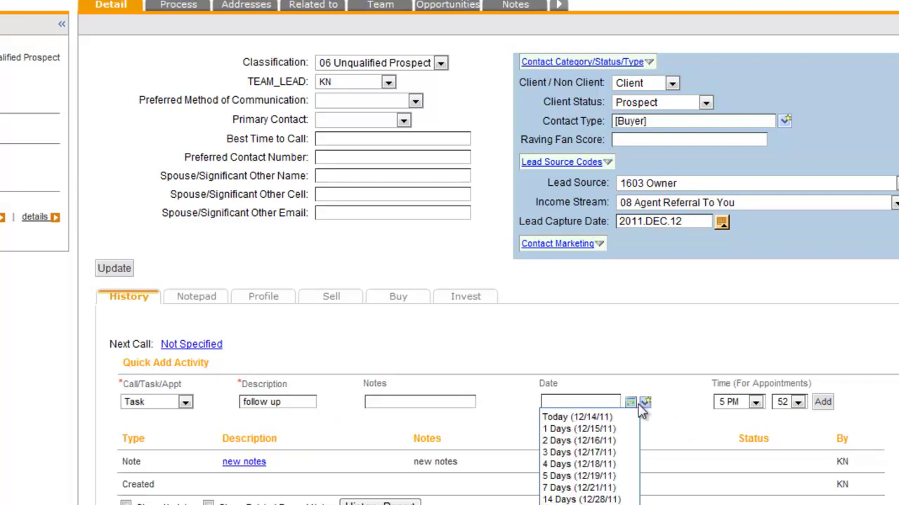
{"action": "left_click", "coordinate": [583, 417]}
{"action": "left_click", "coordinate": [823, 402]}
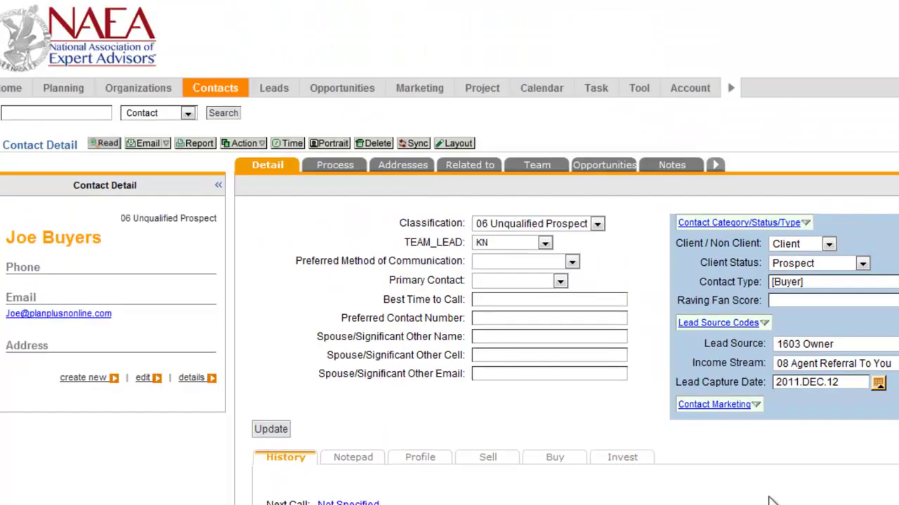
{"action": "left_click", "coordinate": [6, 88]}
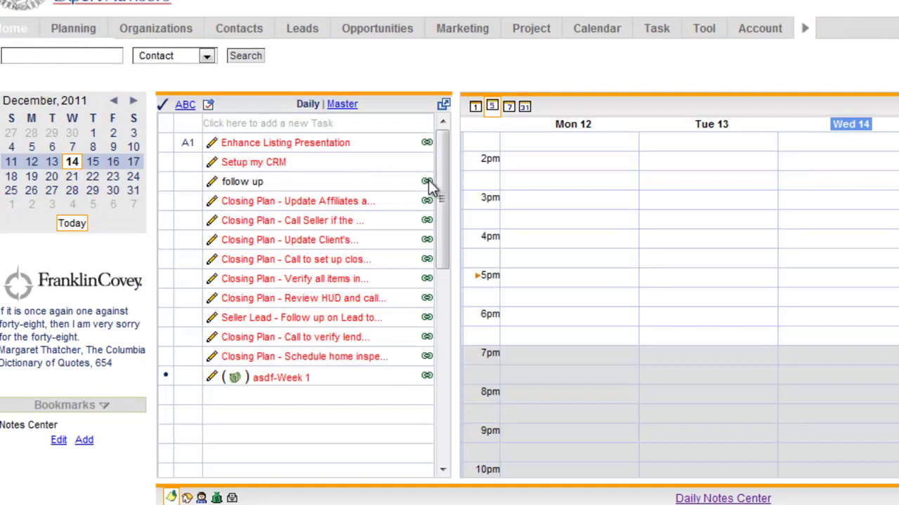
{"action": "left_click", "coordinate": [426, 181]}
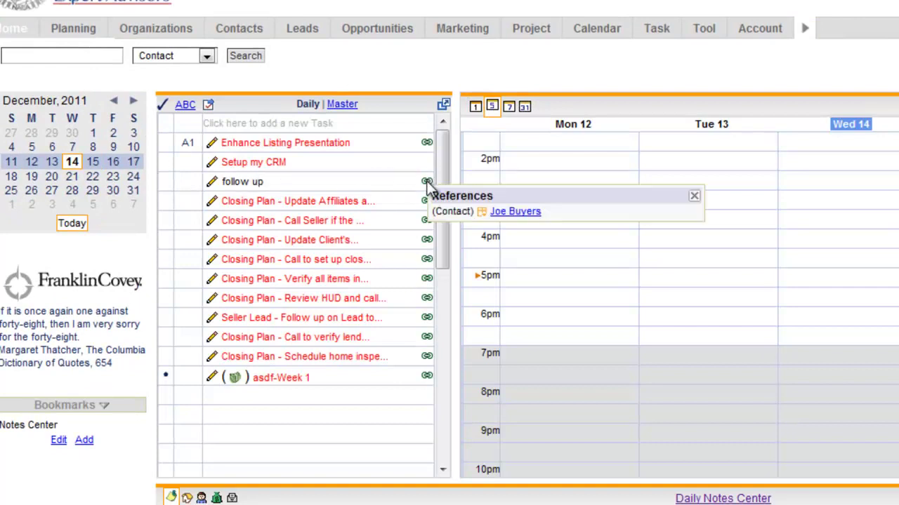
{"action": "left_click", "coordinate": [515, 214]}
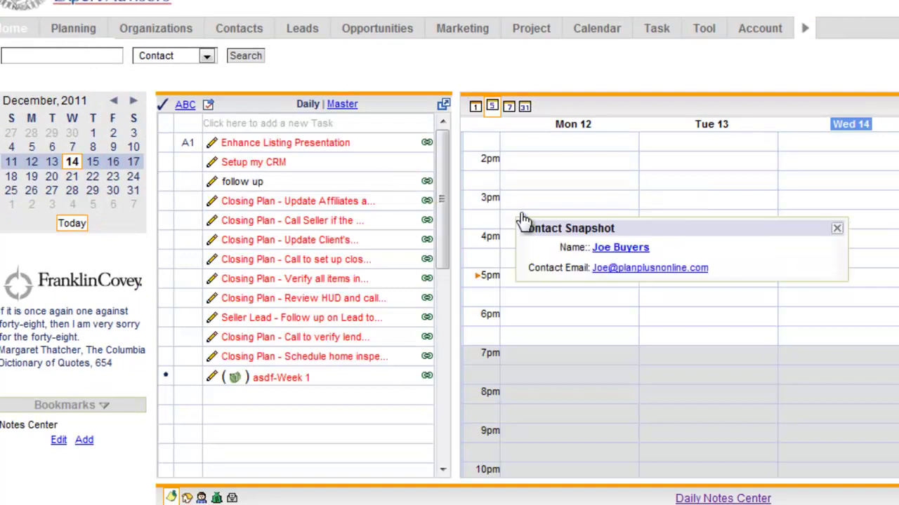
{"action": "left_click", "coordinate": [428, 182]}
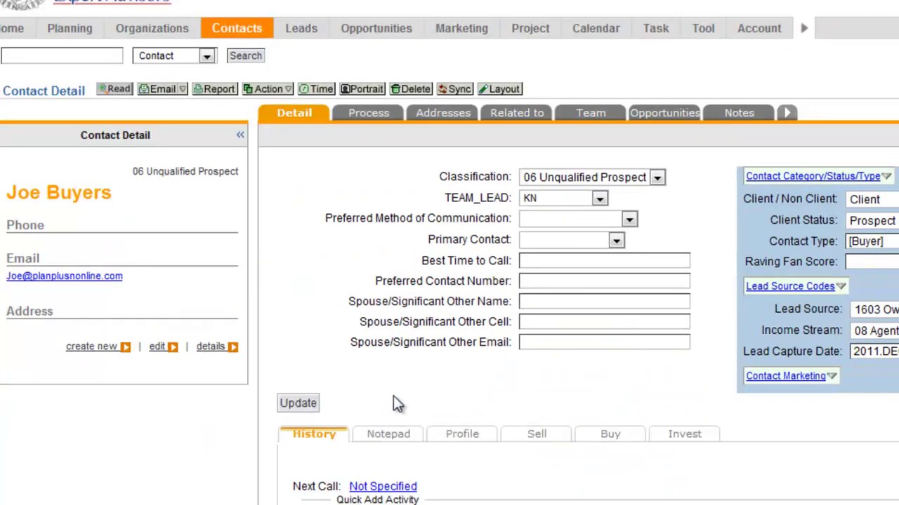
{"action": "scroll", "coordinate": [395, 393], "scroll_direction": "down", "scroll_amount": 2}
{"action": "scroll", "coordinate": [447, 468], "scroll_direction": "down", "scroll_amount": 2}
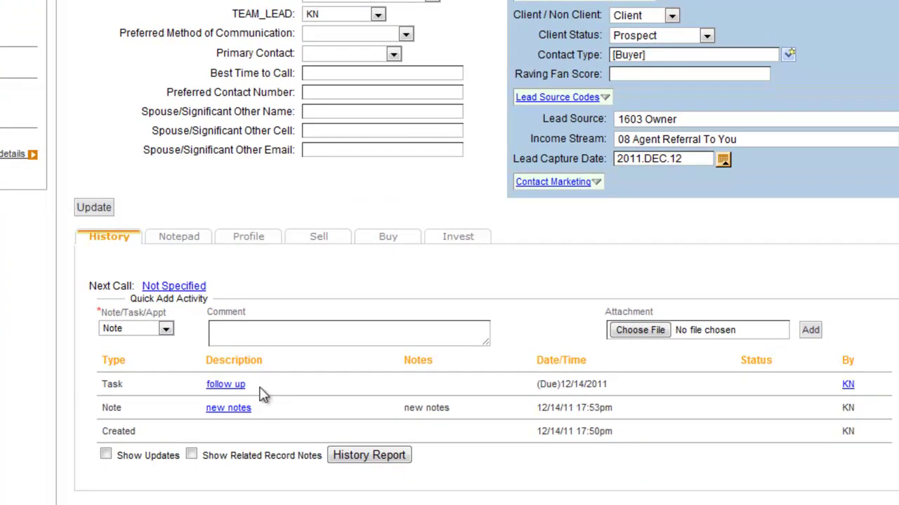
{"action": "left_click", "coordinate": [392, 240]}
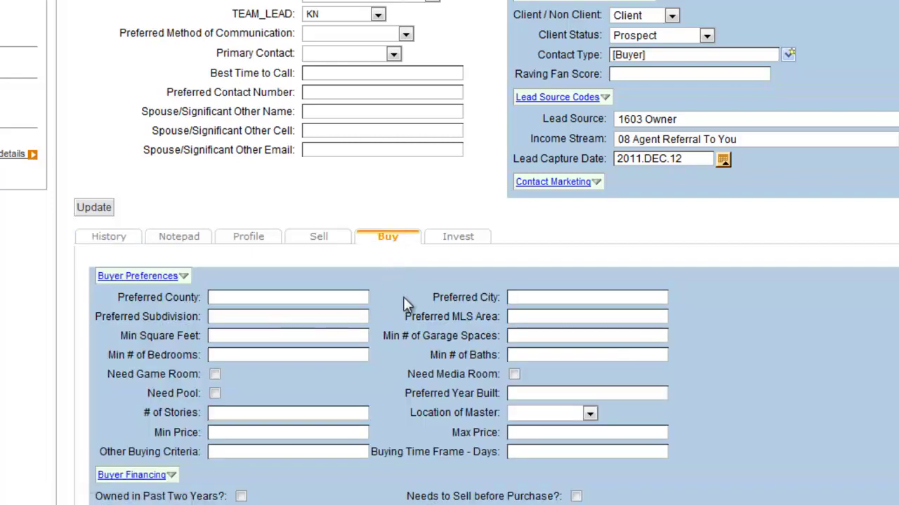
{"action": "scroll", "coordinate": [403, 297], "scroll_direction": "down", "scroll_amount": 3}
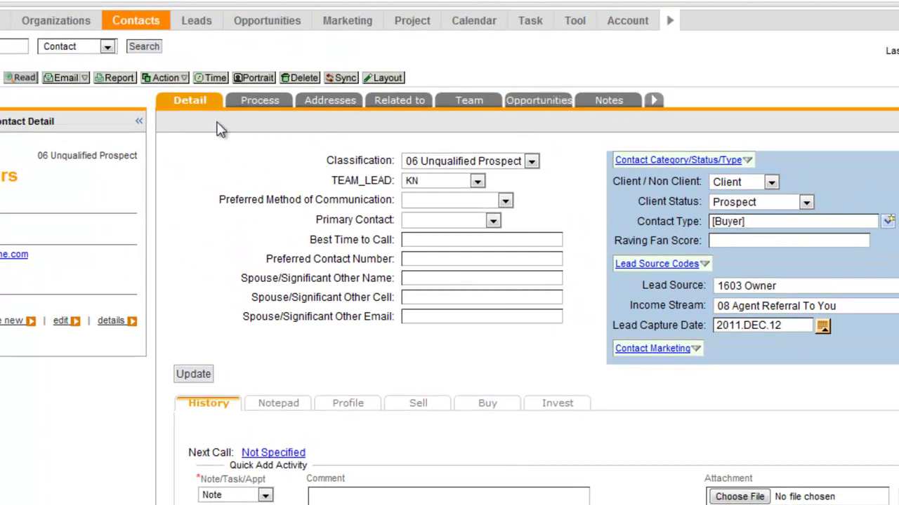
Choose Create Opportunity from the contact's Action dropdown
{"action": "left_click", "coordinate": [183, 79]}
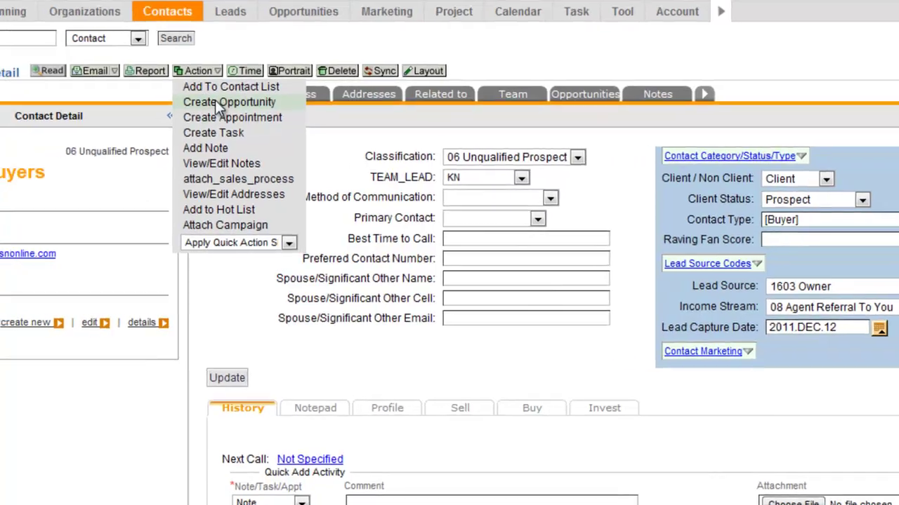
{"action": "left_click", "coordinate": [182, 107]}
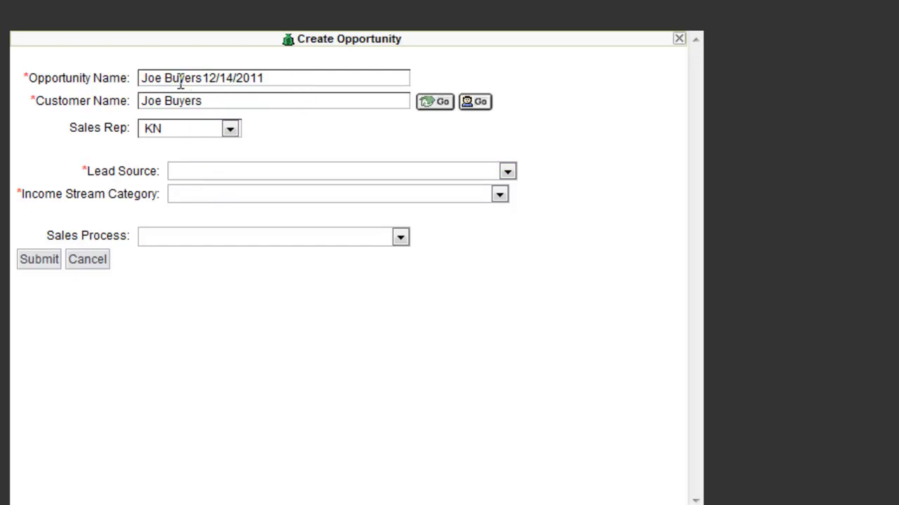
Prefix the opportunity name with 'Buyer - '
{"action": "left_click", "coordinate": [143, 79]}
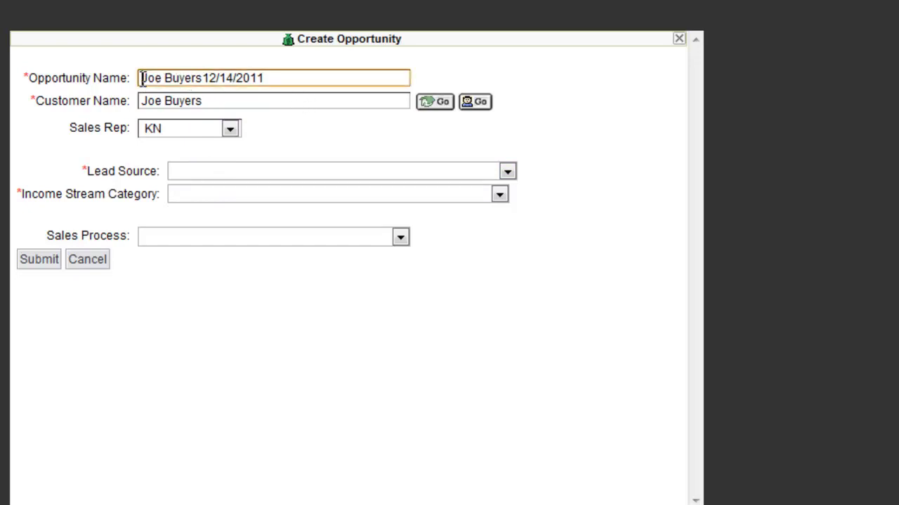
{"action": "type", "text": "Buy"}
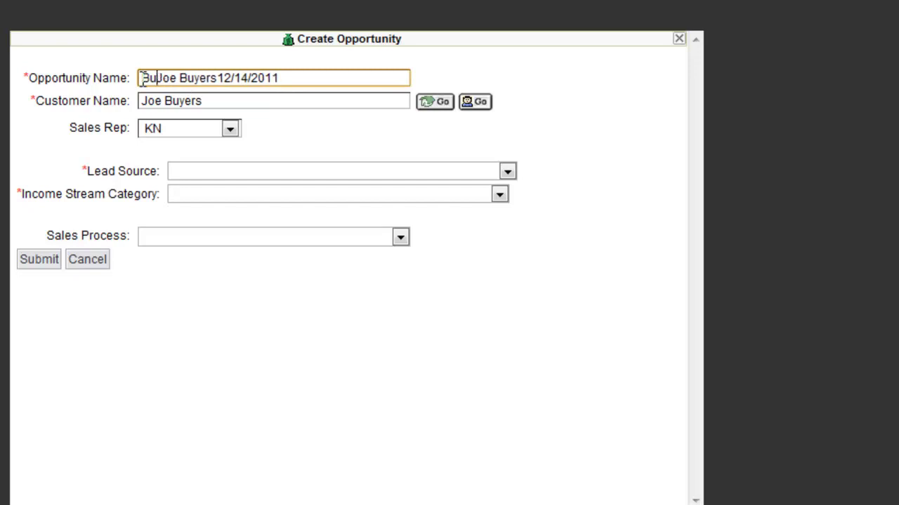
{"action": "key", "text": "Escape"}
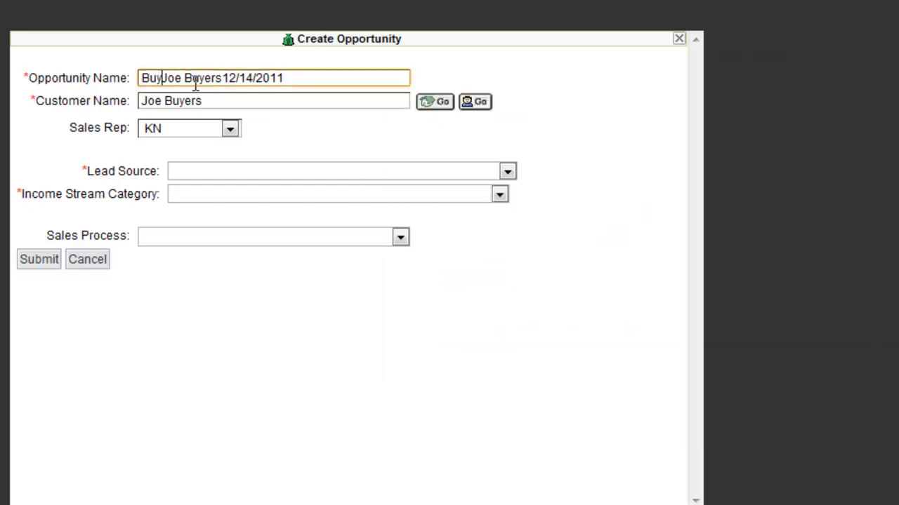
{"action": "type", "text": "er -"}
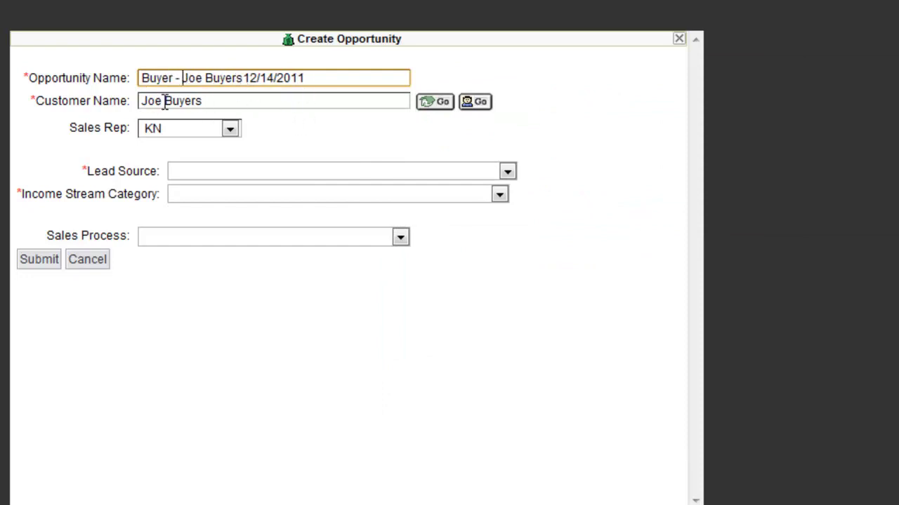
Set lead source 1350 Broker-Floor Time, income stream 12 REO Deal, Buyer Under Contract to Close plan, and submit
{"action": "left_click", "coordinate": [248, 175]}
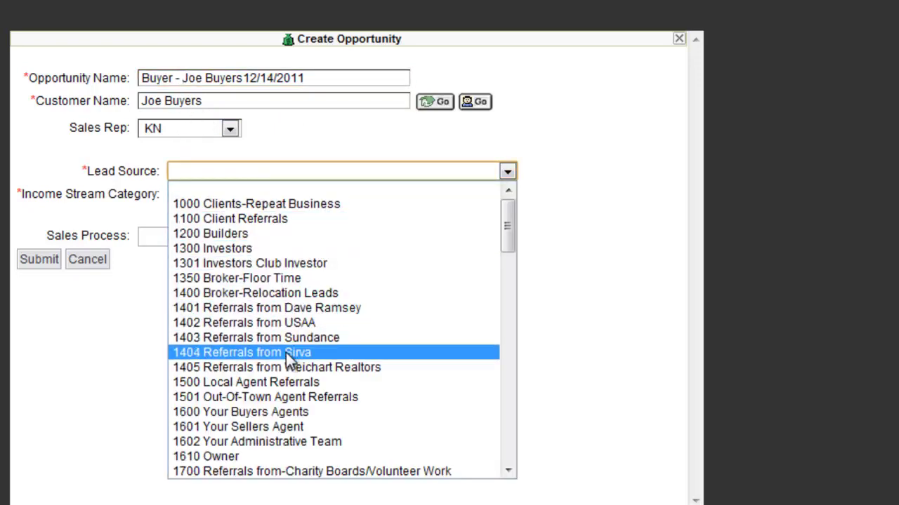
{"action": "left_click", "coordinate": [295, 280]}
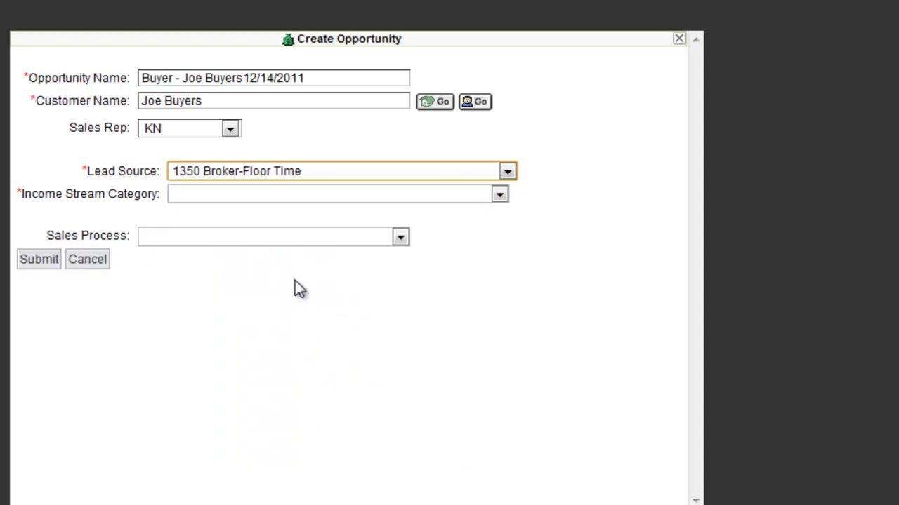
{"action": "left_click", "coordinate": [284, 197]}
{"action": "left_click", "coordinate": [245, 390]}
{"action": "left_click", "coordinate": [185, 233]}
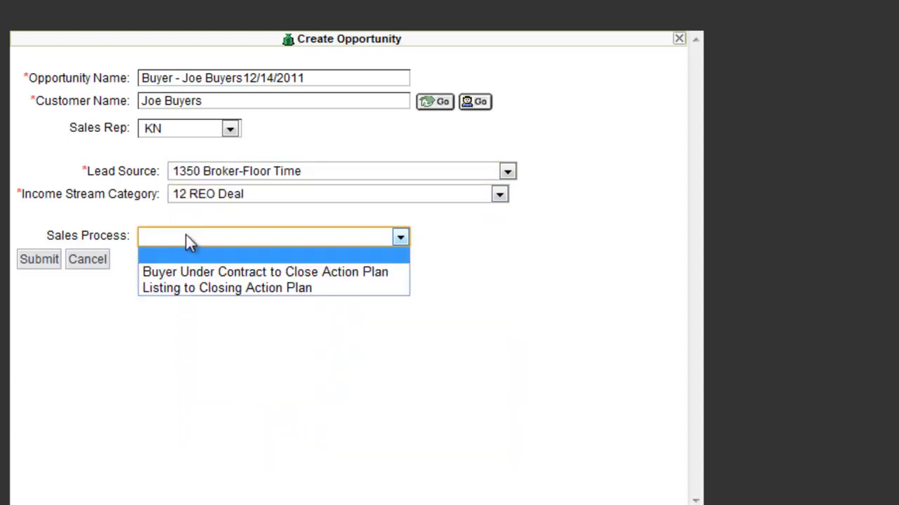
{"action": "left_click", "coordinate": [207, 273]}
{"action": "left_click", "coordinate": [40, 264]}
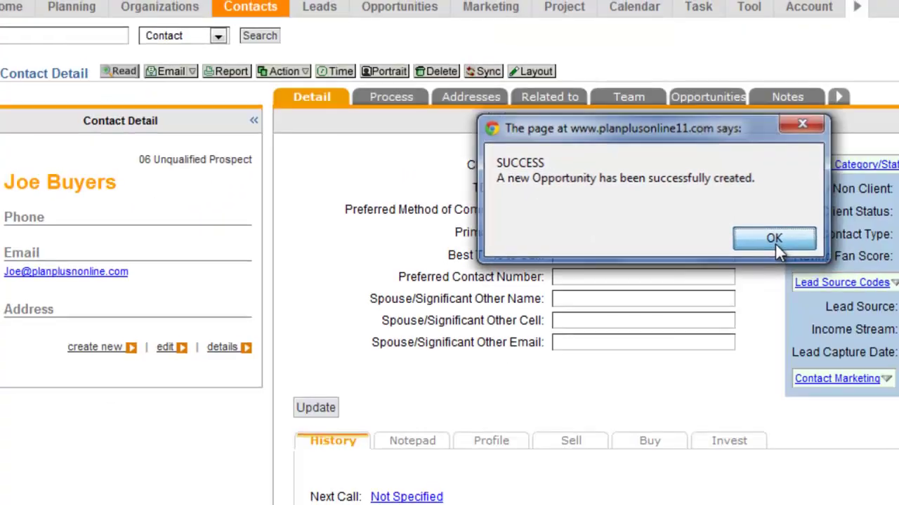
{"action": "left_click", "coordinate": [777, 326]}
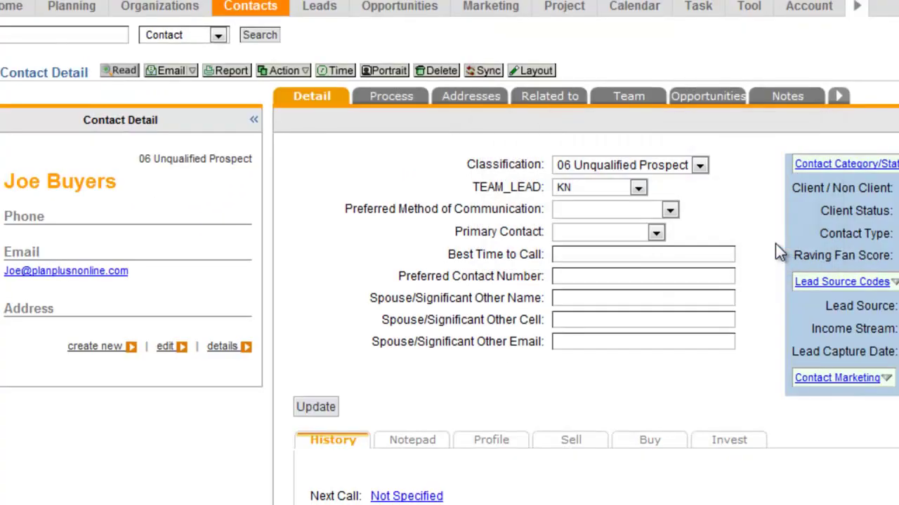